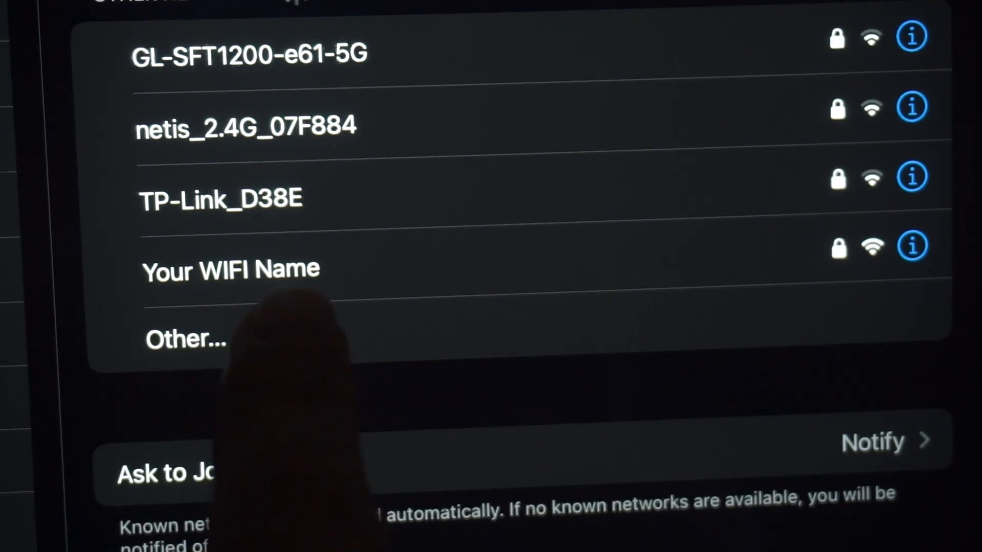
# Join the tablet to the 'Your WIFI Name' network with the password from the router label
pyautogui.click(271, 279)
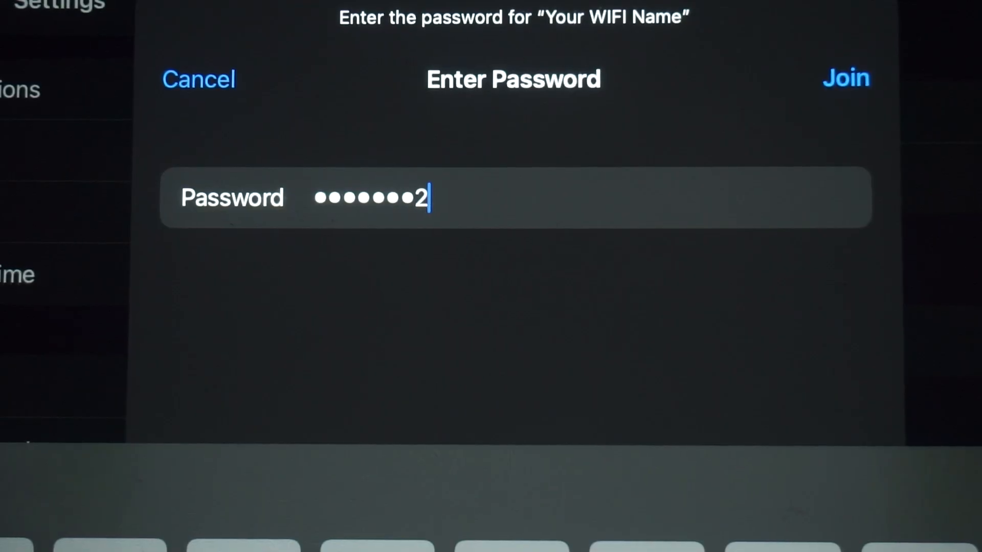
pyautogui.write('36')
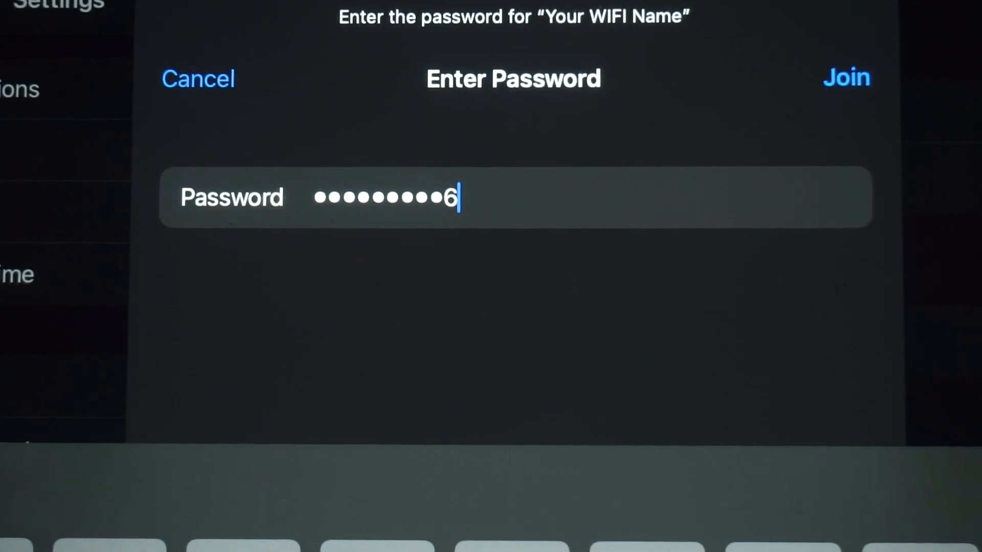
pyautogui.click(847, 78)
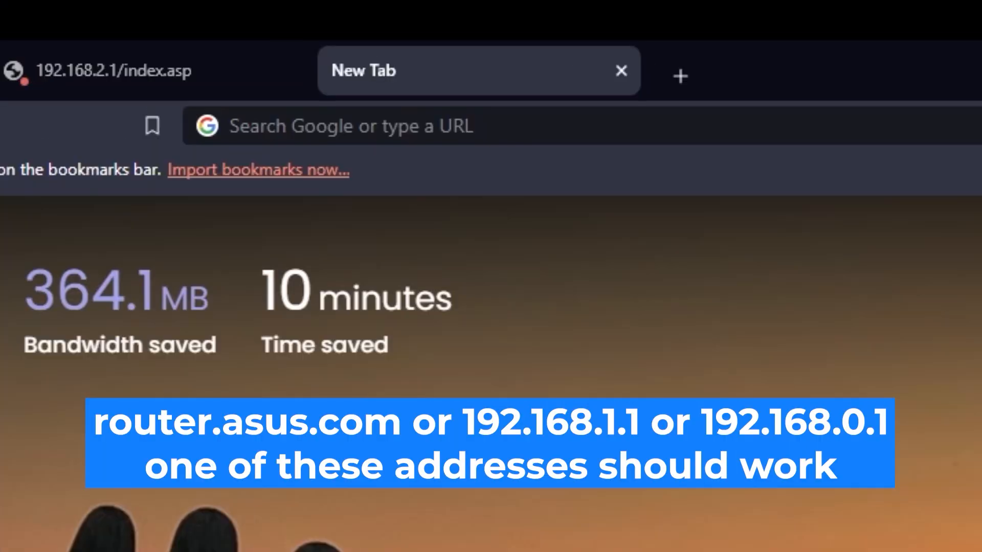
# Load the router page at 192.168.2.1 in the browser
pyautogui.click(583, 126)
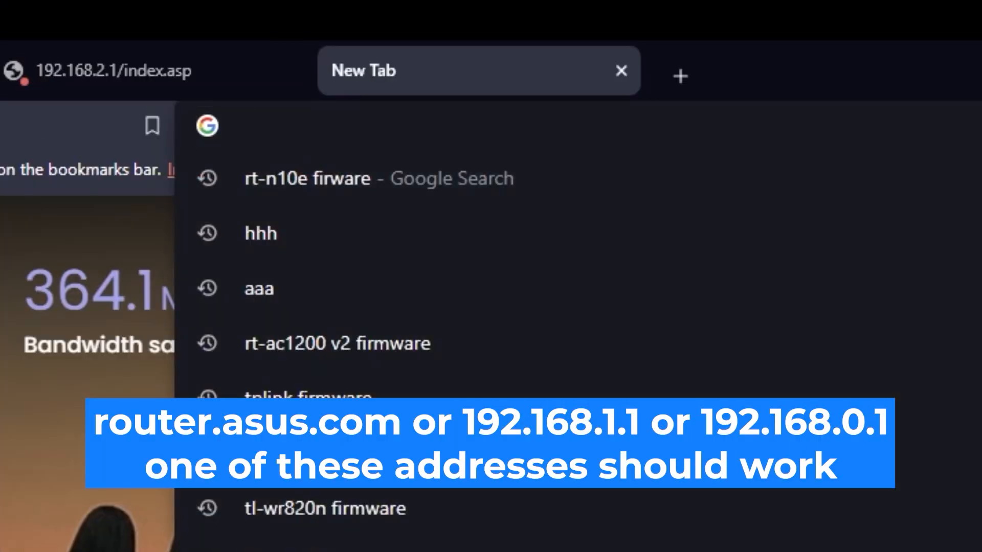
pyautogui.write('192.168')
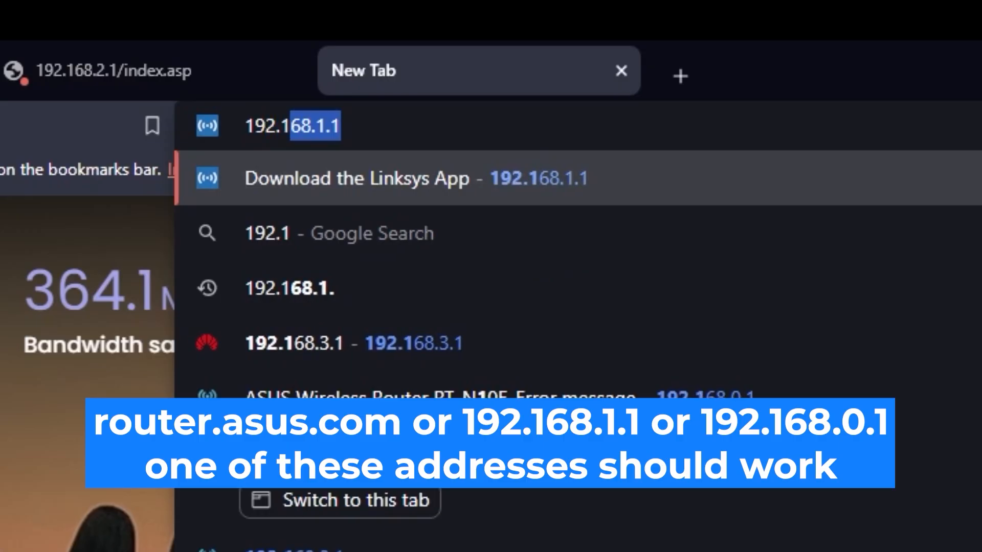
pyautogui.write('.2.1')
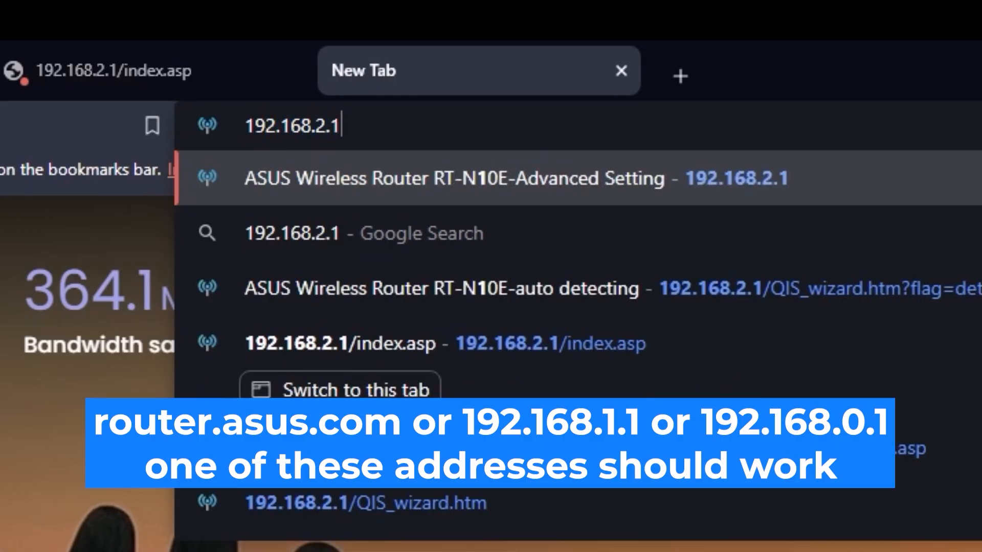
pyautogui.press('Return')
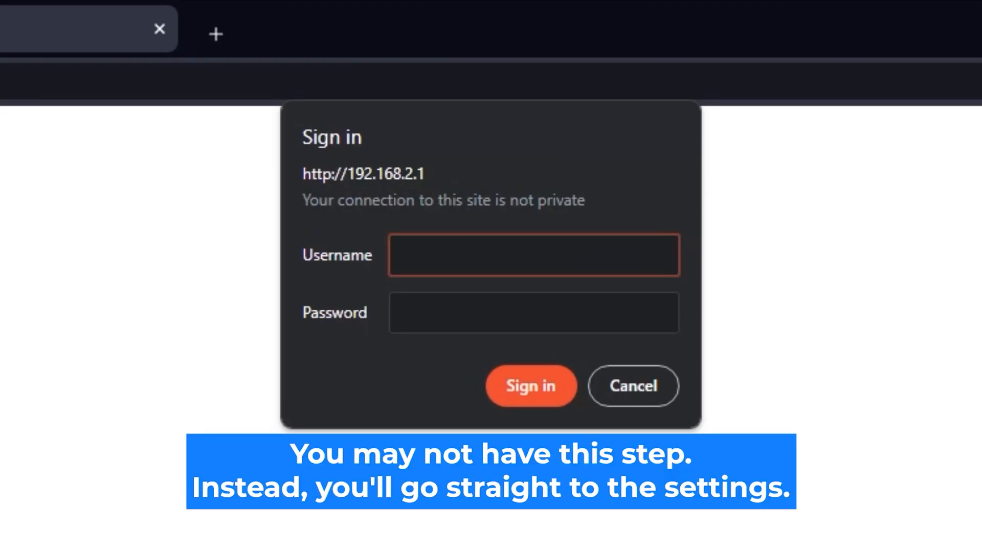
# Sign in to the router with the administrator username and password
pyautogui.write('admin')
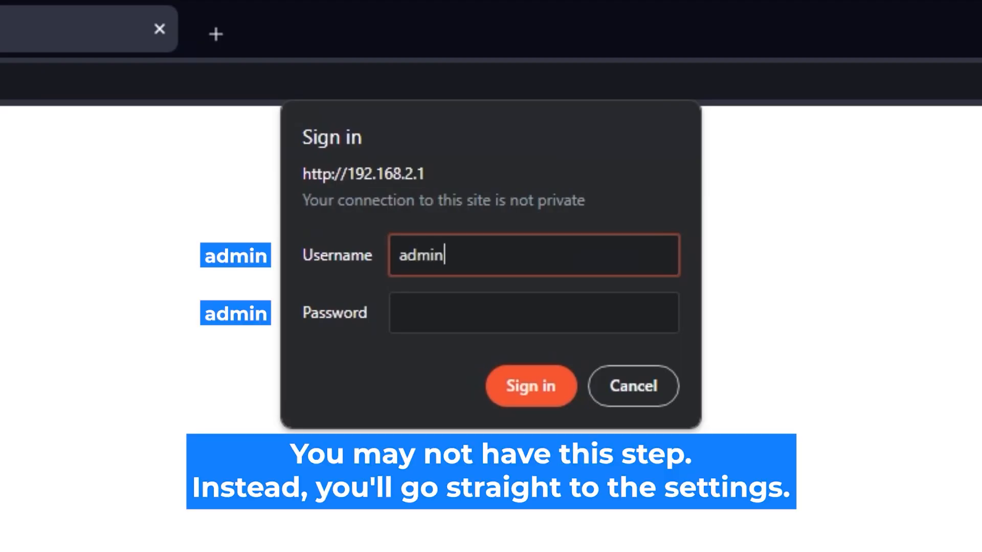
pyautogui.click(585, 306)
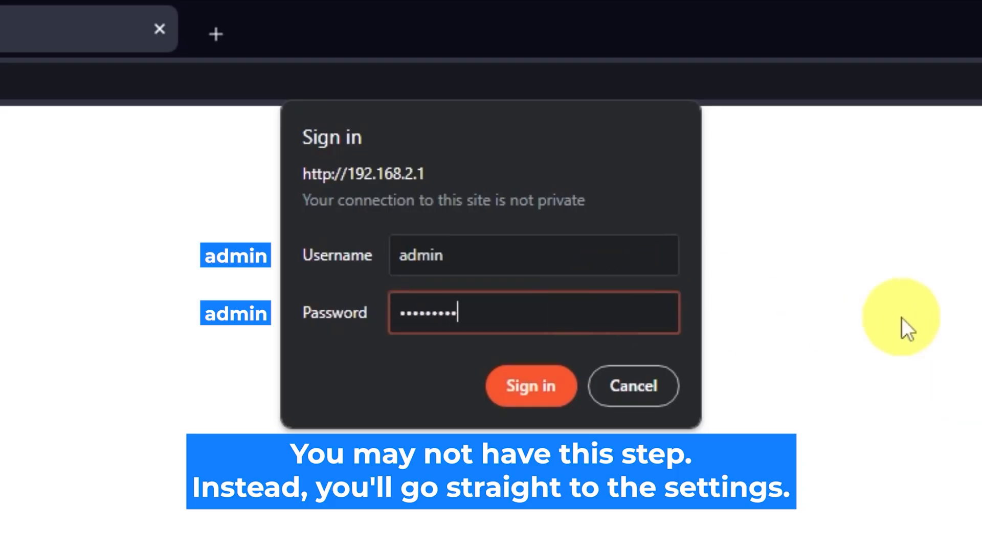
pyautogui.click(541, 394)
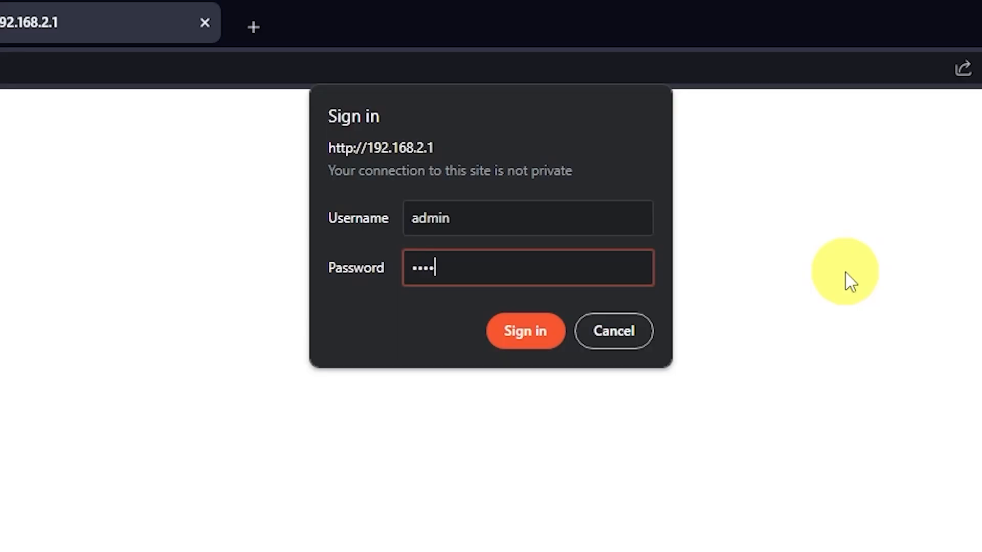
pyautogui.click(534, 337)
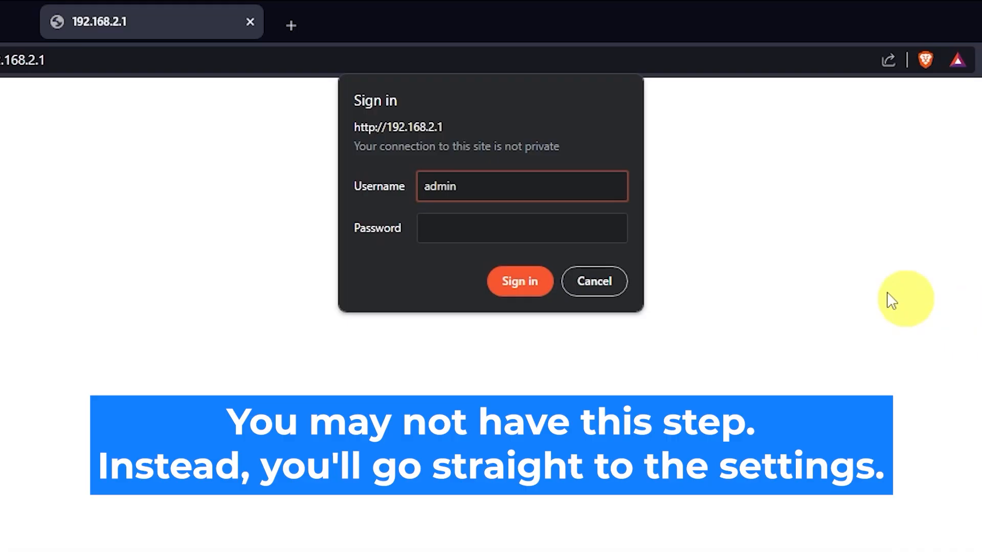
pyautogui.click(559, 225)
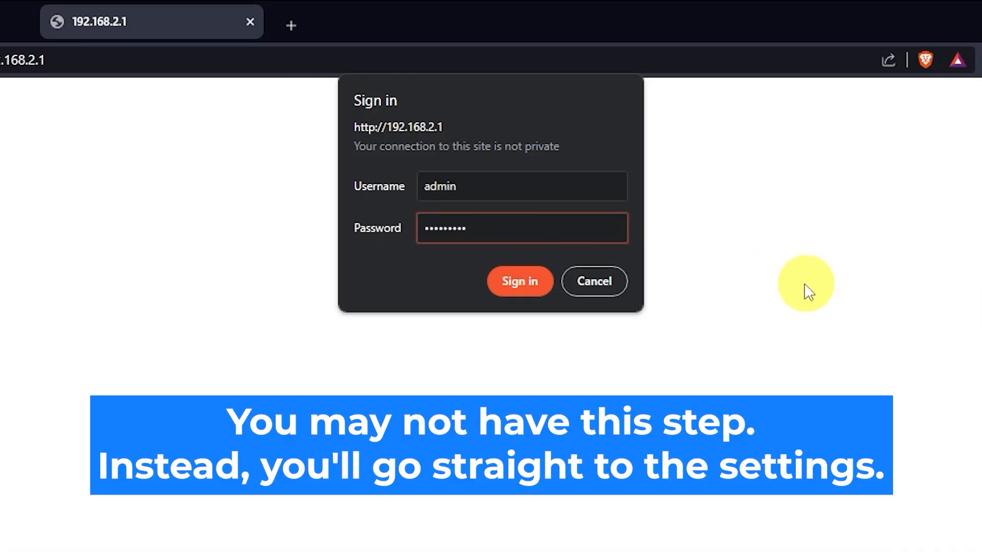
pyautogui.click(527, 286)
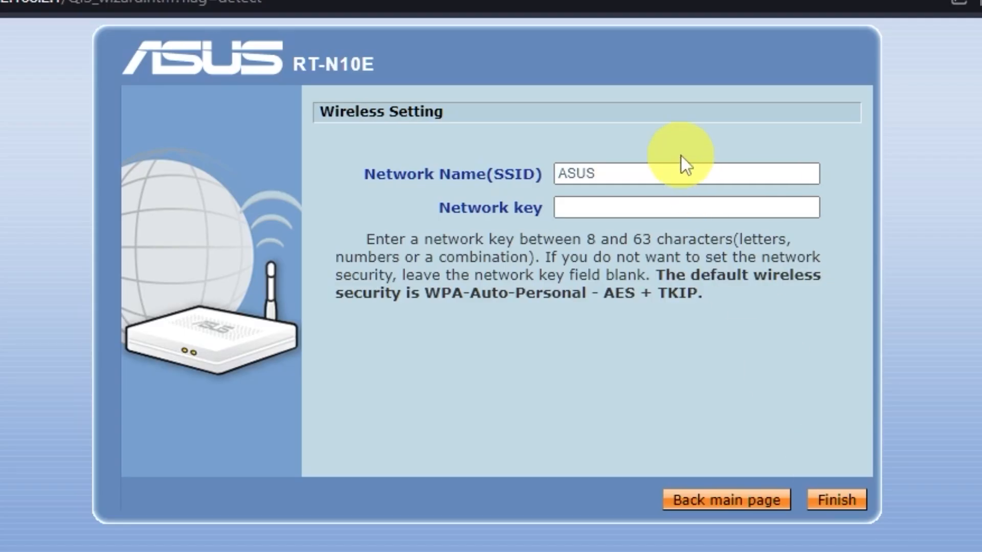
# Keep the SSID as ASUS, enter a new network key, and finish the wireless setup
pyautogui.click(599, 204)
pyautogui.click(596, 206)
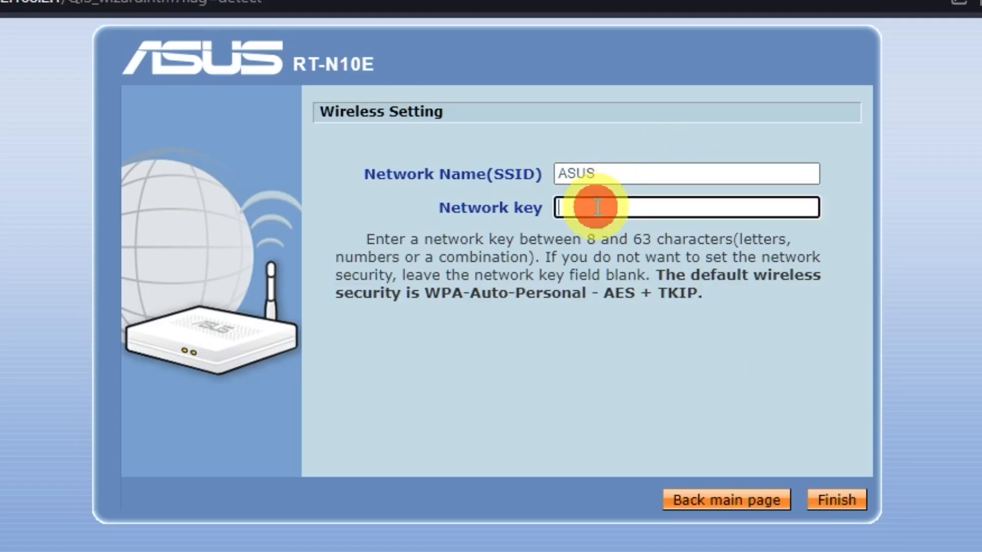
pyautogui.click(636, 177)
pyautogui.click(734, 204)
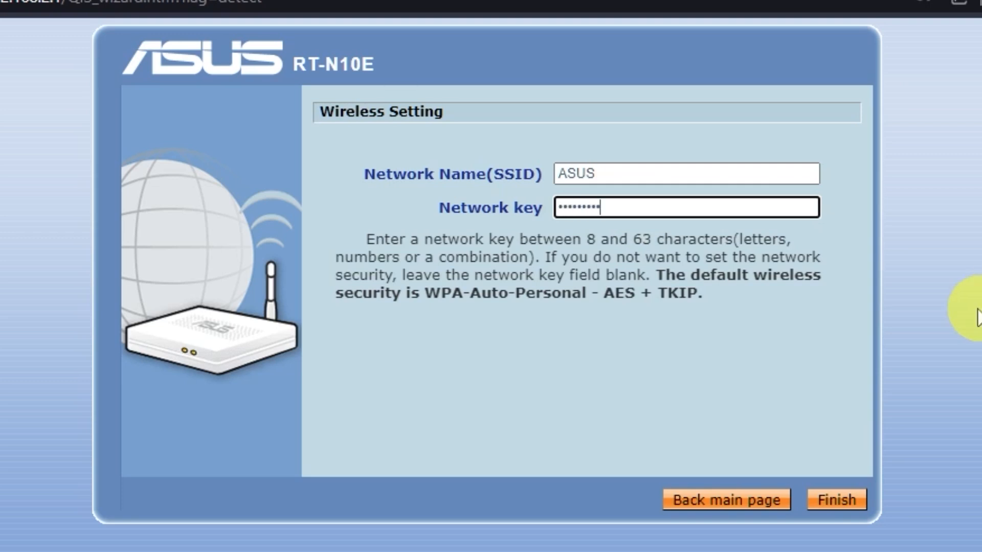
pyautogui.click(831, 504)
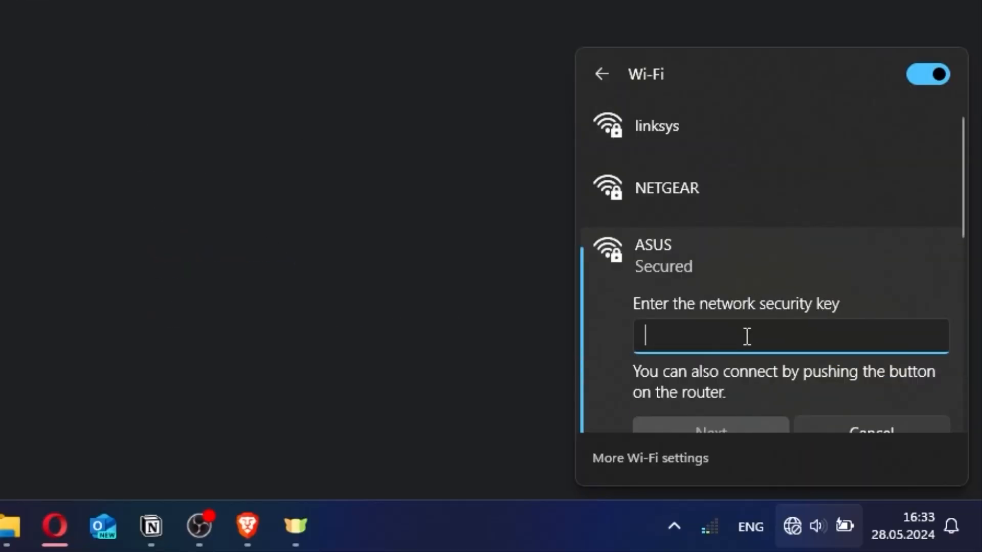
# Connect Windows to the ASUS network using the new security key
pyautogui.write('•••••••')
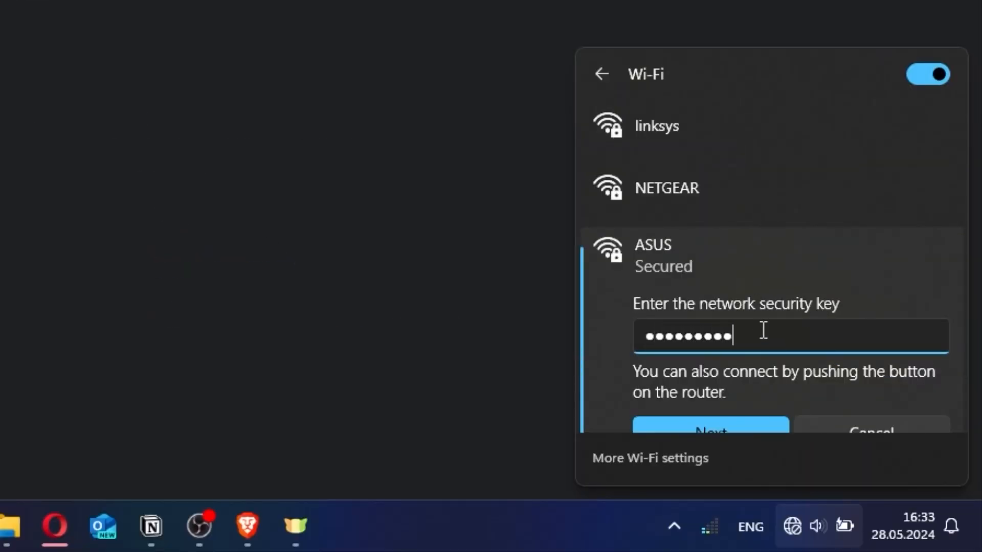
pyautogui.click(727, 420)
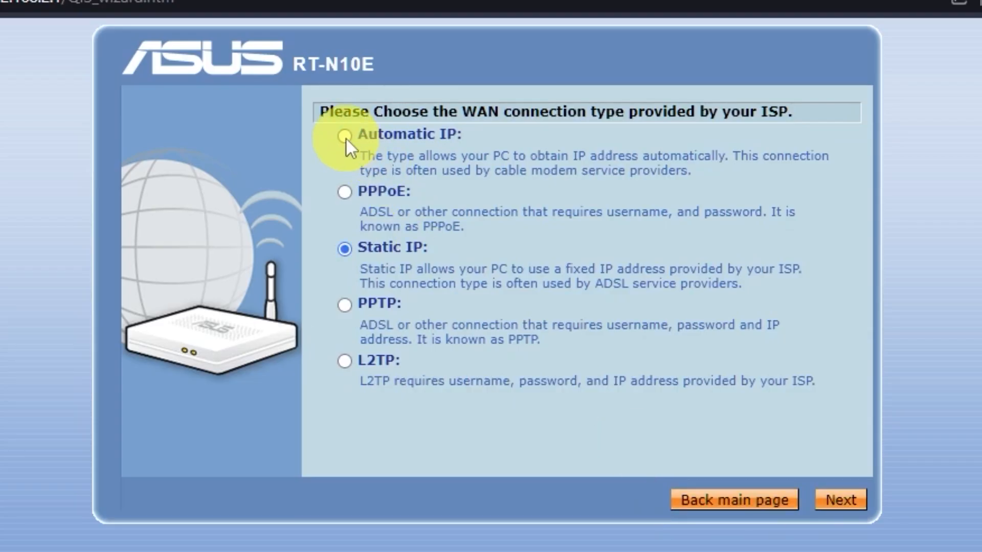
# Choose Automatic IP as the WAN type, keep automatic DNS, and apply all settings
pyautogui.click(343, 135)
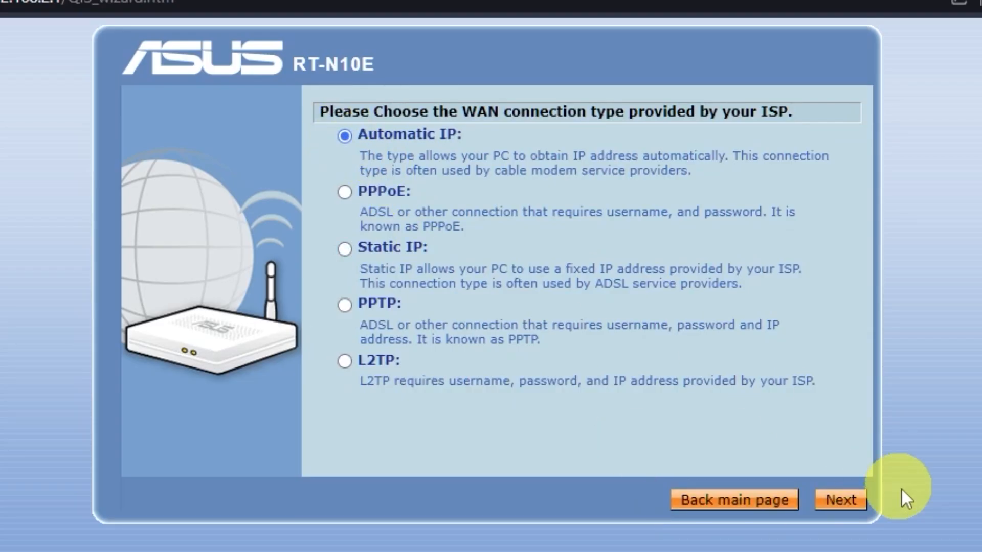
pyautogui.click(863, 504)
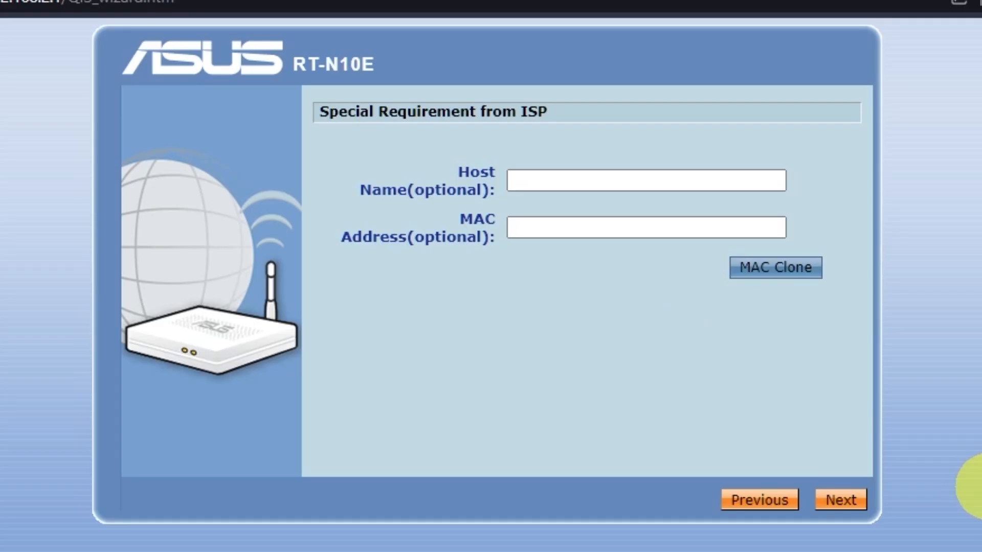
pyautogui.click(850, 502)
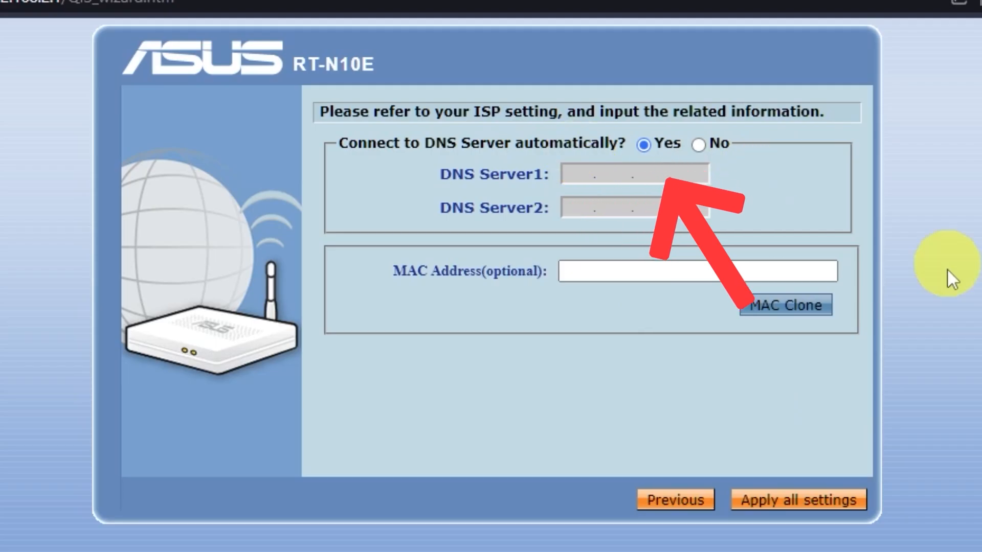
pyautogui.click(841, 503)
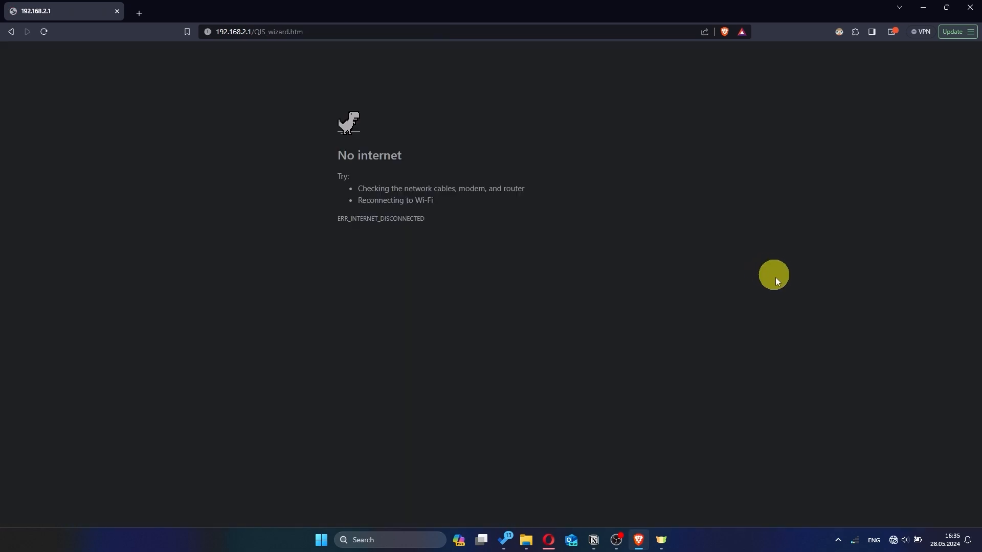
# Open Windows quick settings and show the list of available Wi-Fi networks
pyautogui.click(893, 540)
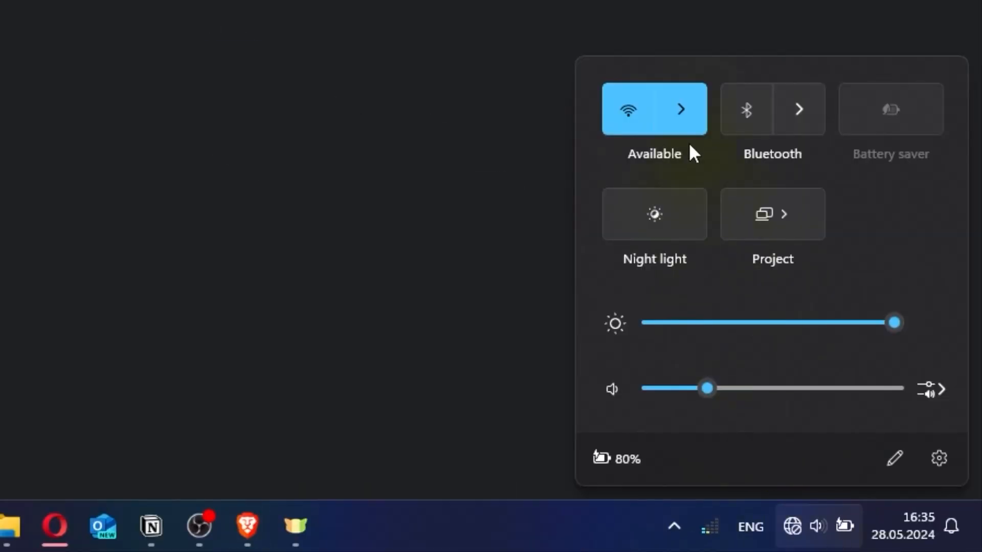
pyautogui.click(841, 352)
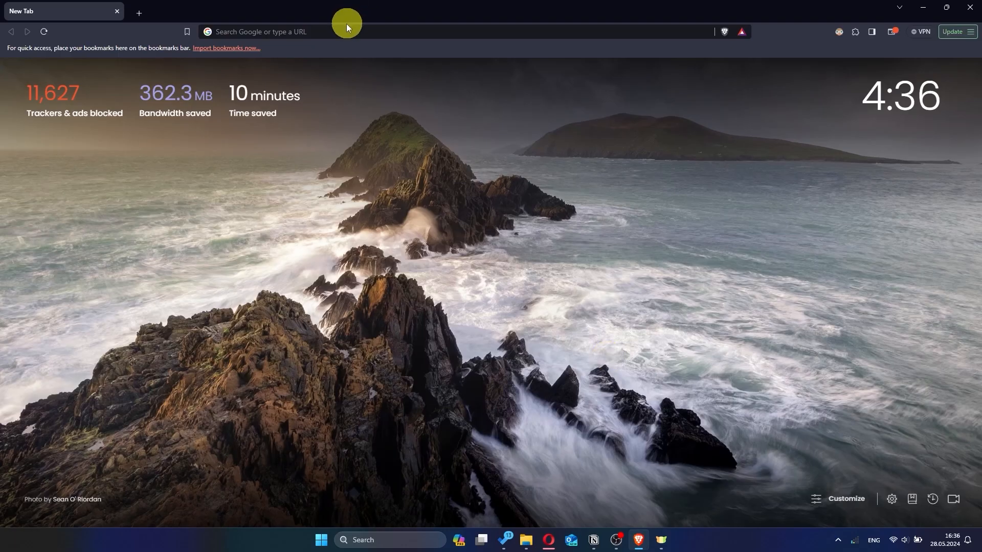
# Open 192.168.2.1 and sign in with the administrator username and password
pyautogui.click(346, 25)
pyautogui.write('192.')
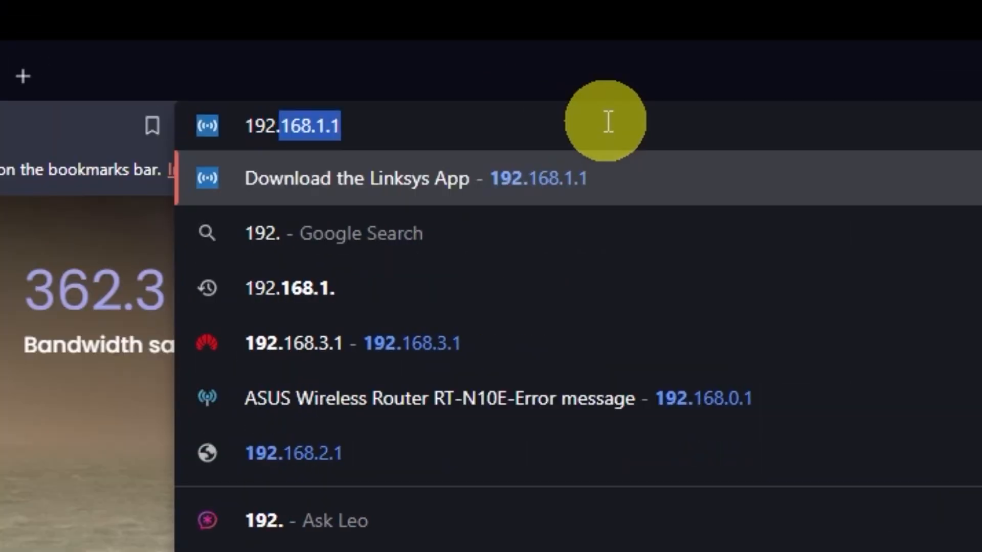
pyautogui.write('168.')
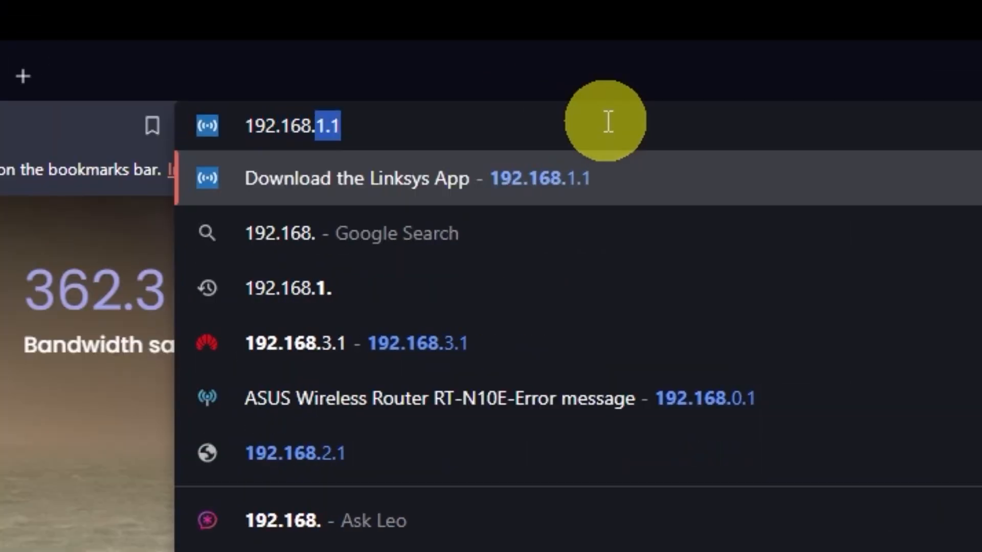
pyautogui.write('2')
pyautogui.press('Return')
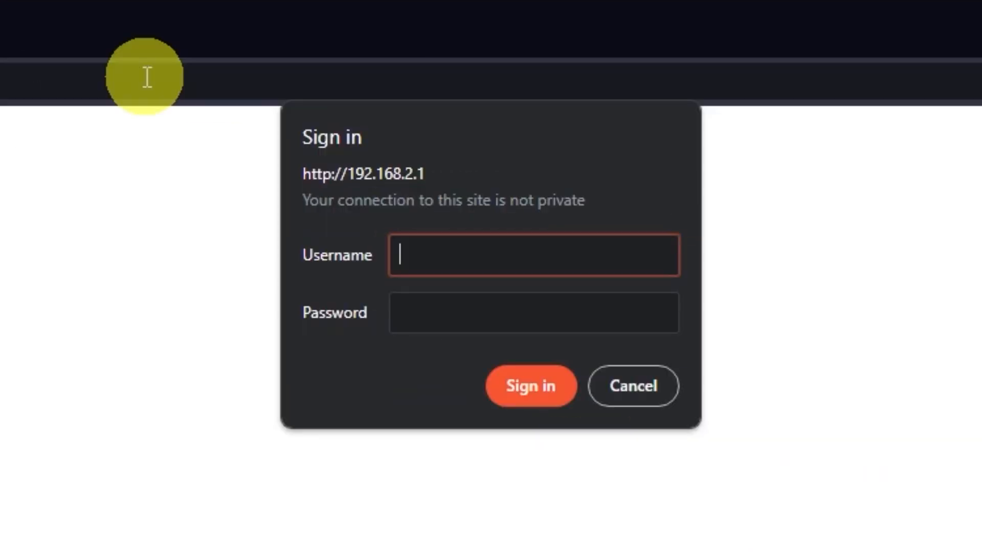
pyautogui.write('admin')
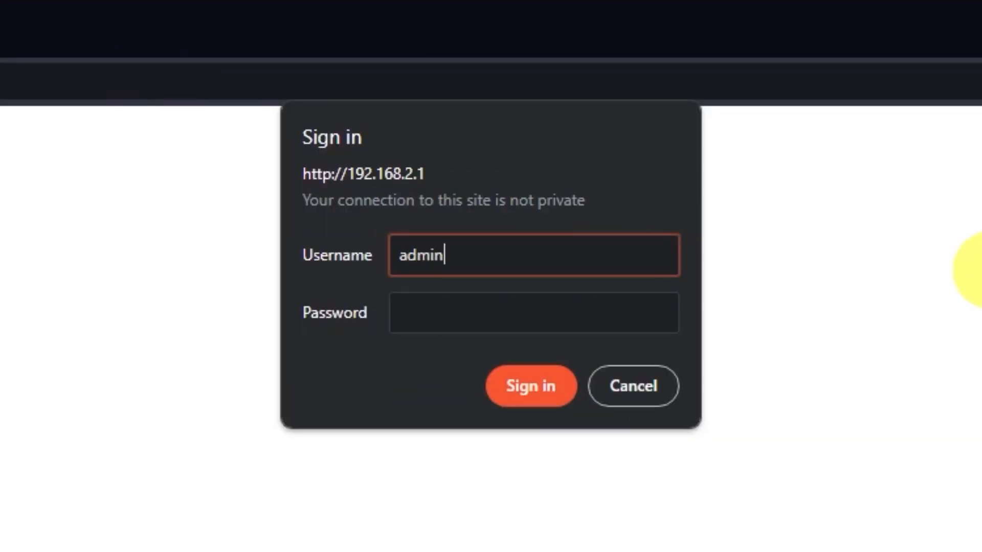
pyautogui.click(561, 301)
pyautogui.write('admin')
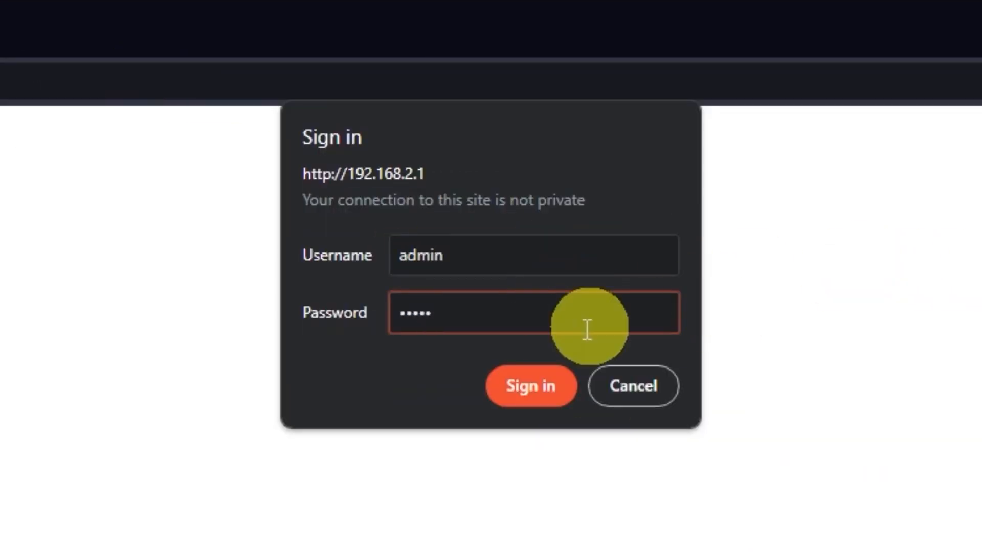
pyautogui.click(545, 384)
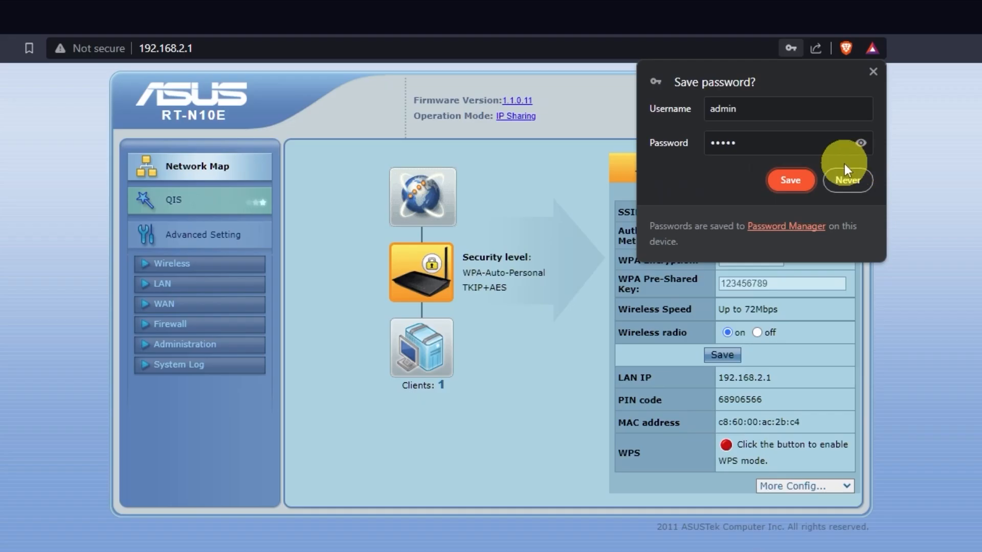
# Decline saving the password, then reboot the router and confirm the restart
pyautogui.click(845, 173)
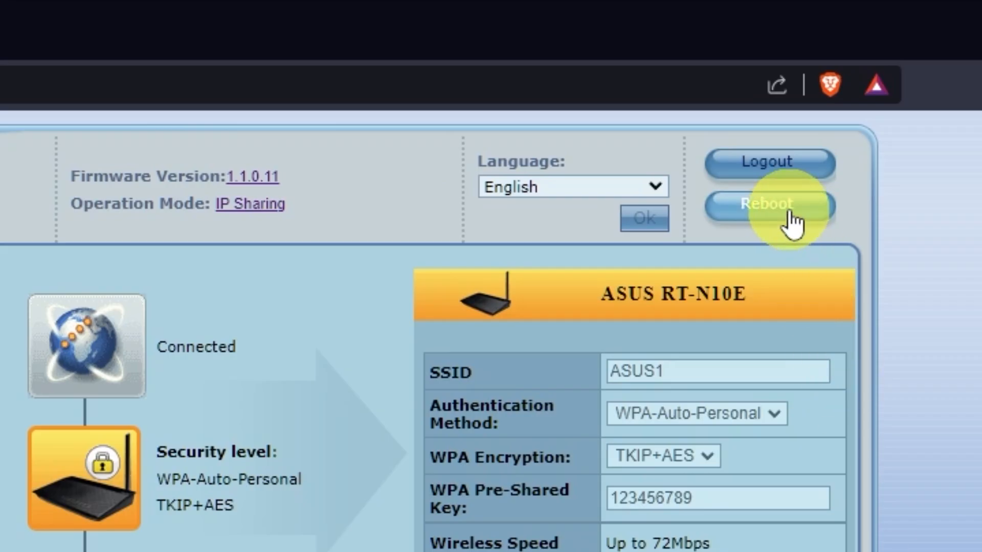
pyautogui.click(791, 213)
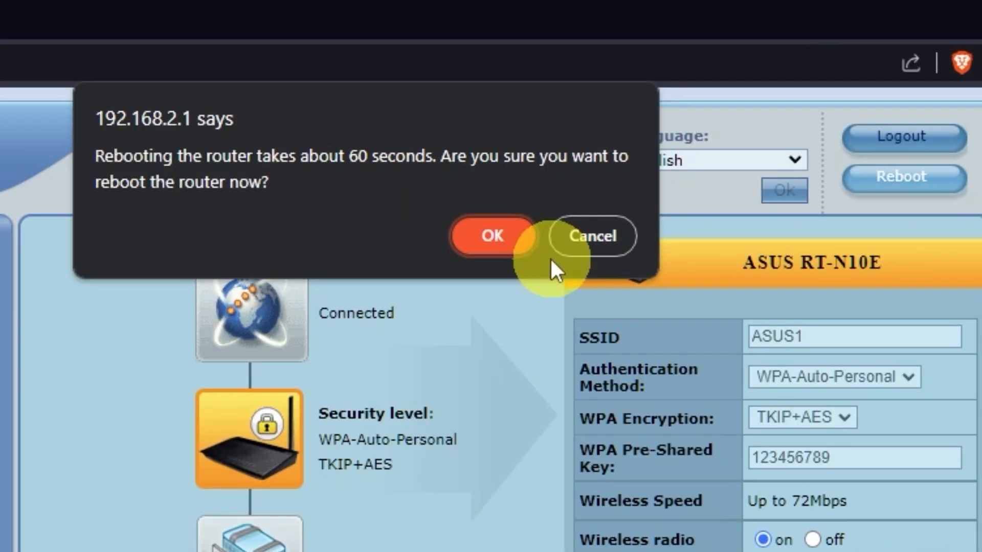
pyautogui.click(493, 238)
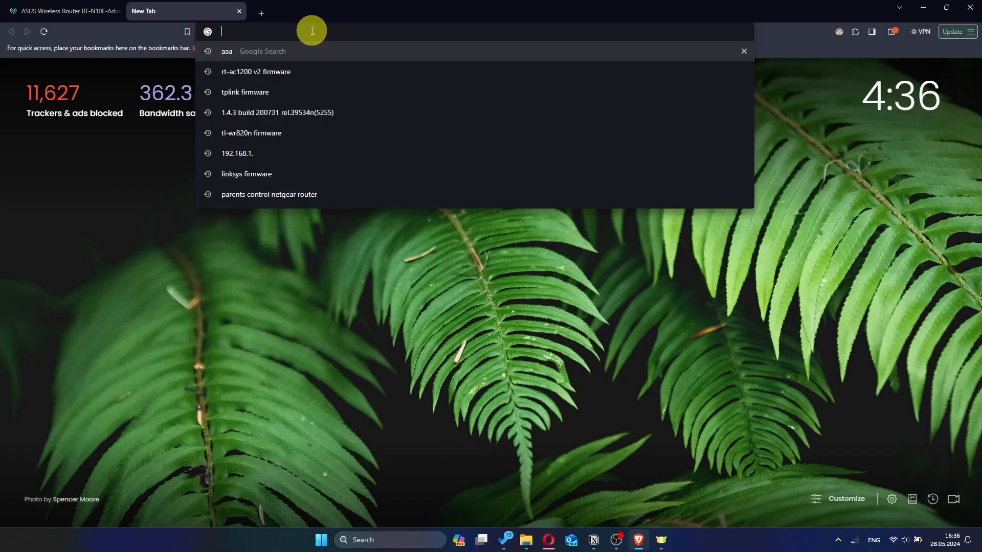
# Reload the router page, sign back in with the admin credentials, and decline saving the password
pyautogui.write('hhh')
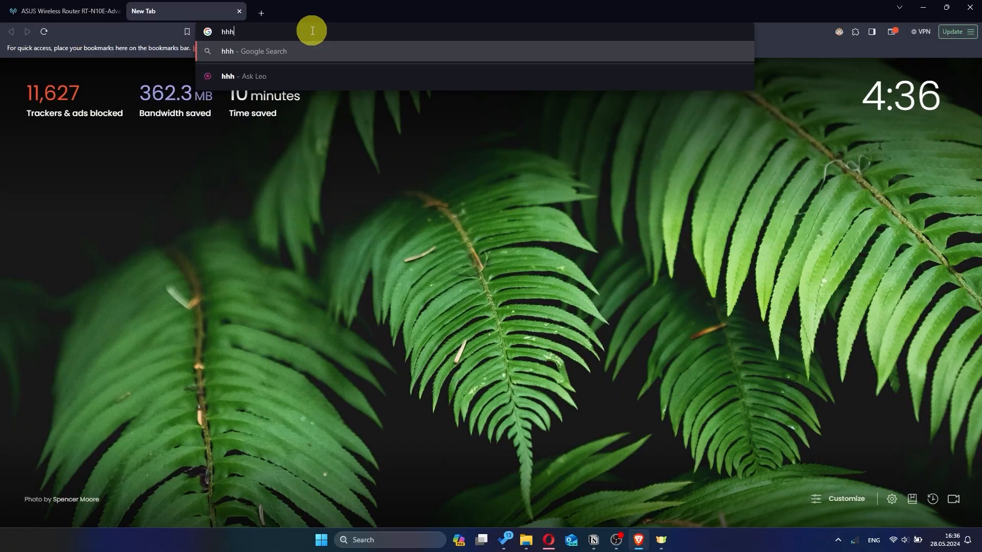
pyautogui.press('Return')
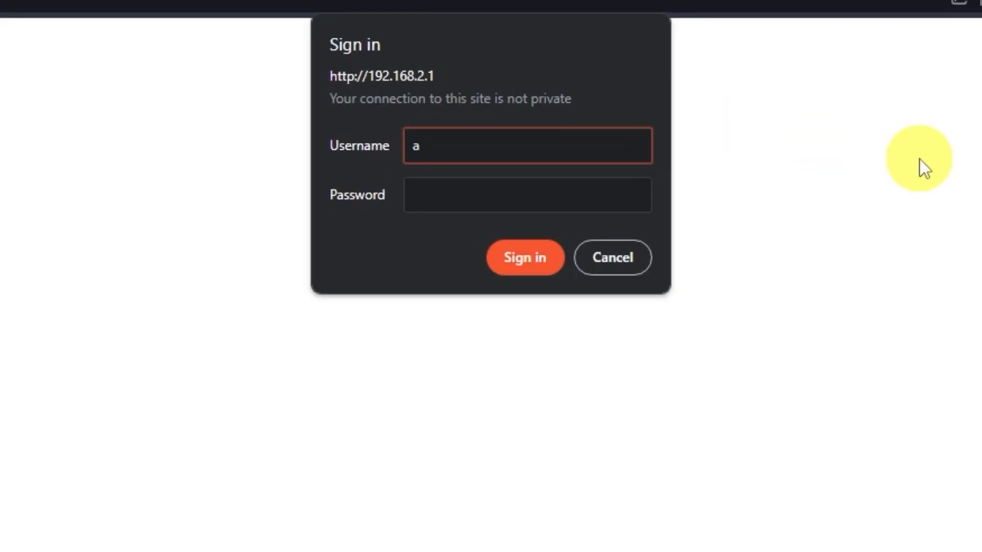
pyautogui.write('in')
pyautogui.click(548, 187)
pyautogui.write('admin')
pyautogui.click(534, 257)
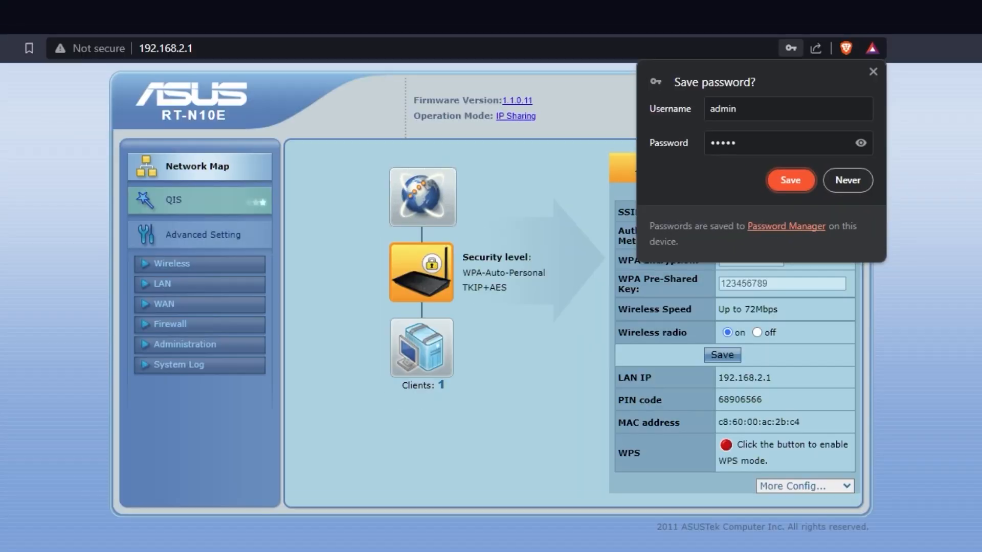
pyautogui.click(978, 187)
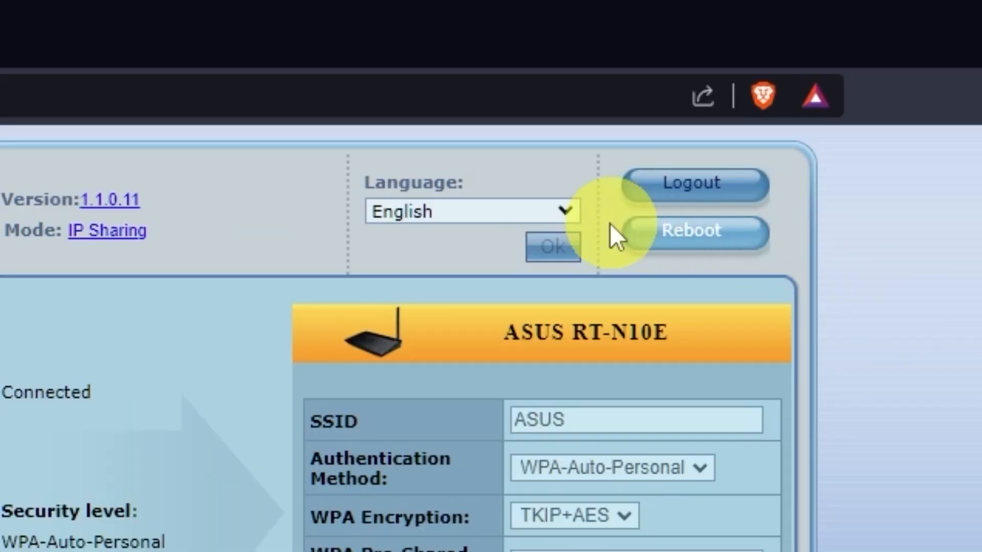
# Keep English as the language, clone this computer's MAC into the WAN settings, and apply
pyautogui.click(566, 209)
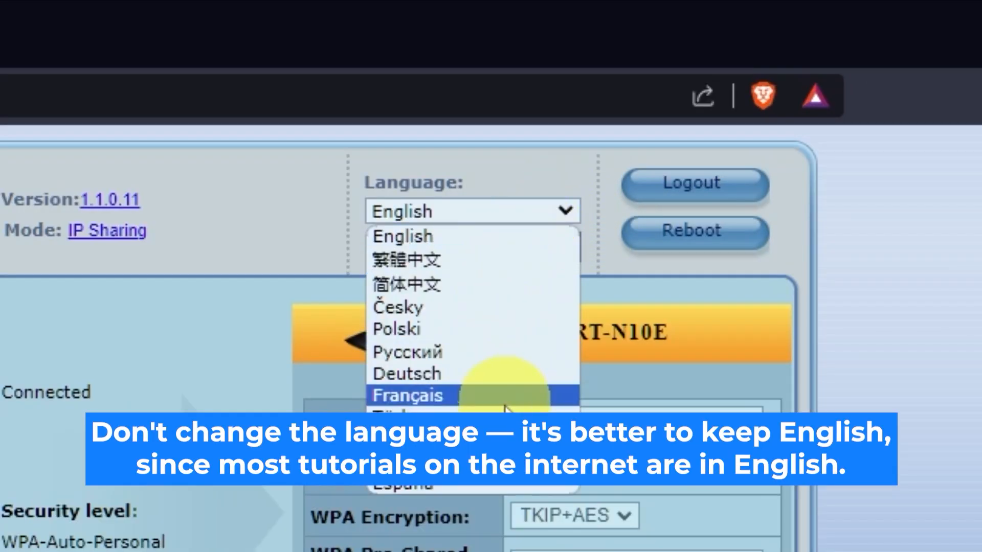
pyautogui.click(572, 213)
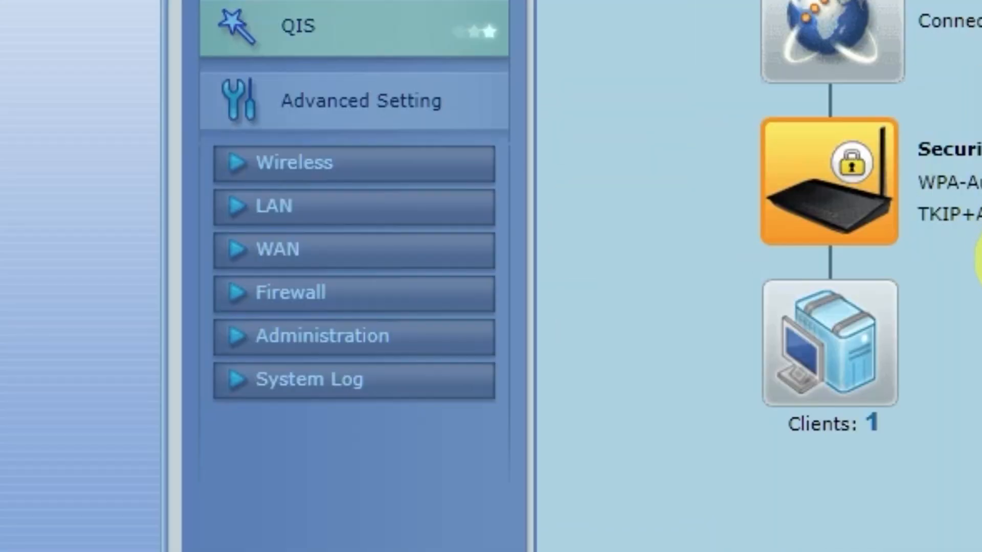
pyautogui.click(329, 248)
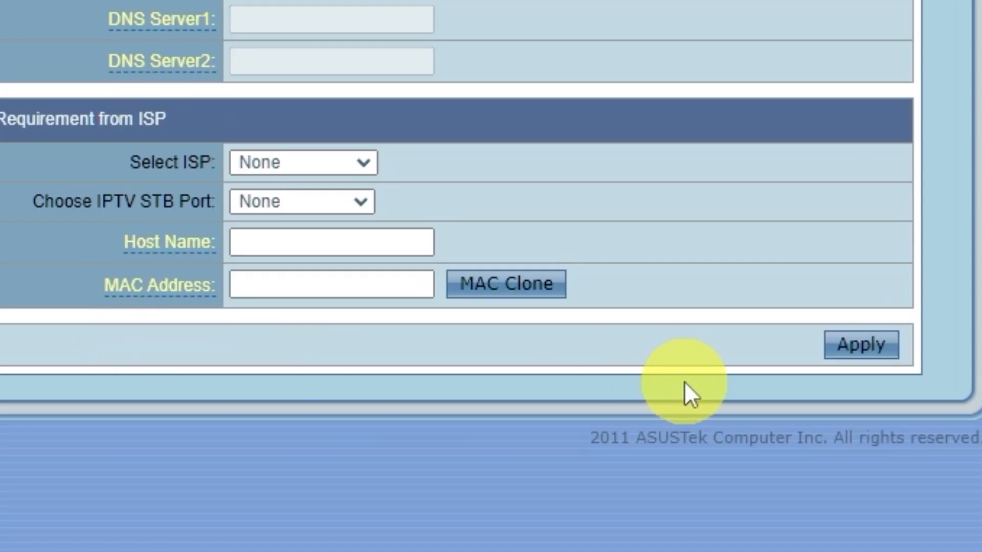
pyautogui.click(537, 290)
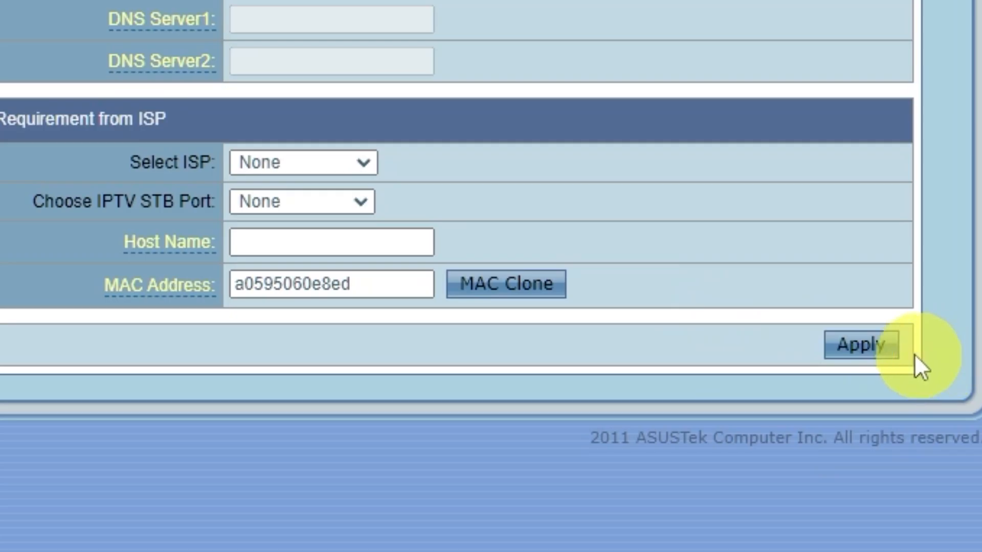
pyautogui.click(893, 346)
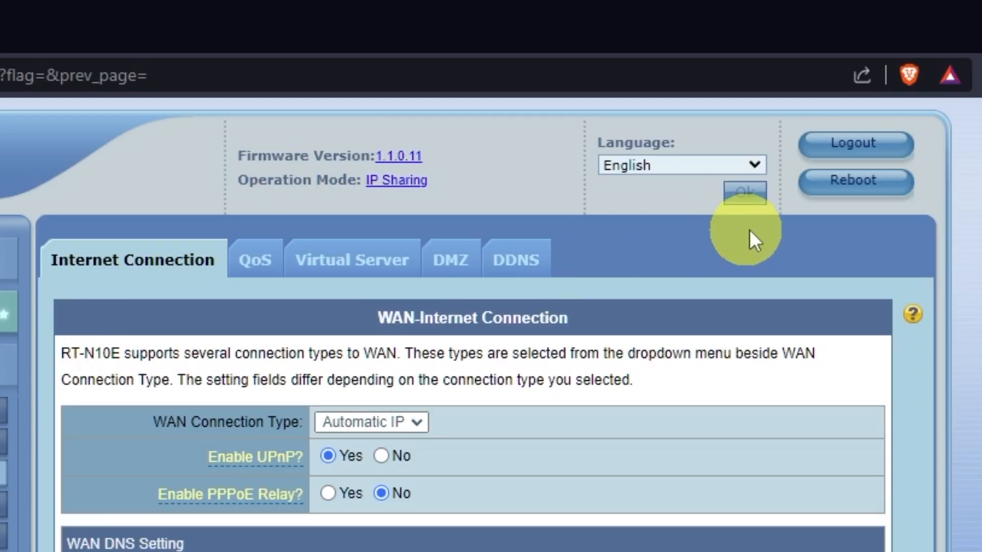
# Reboot the router again with confirmation, then open a new browser tab
pyautogui.click(871, 190)
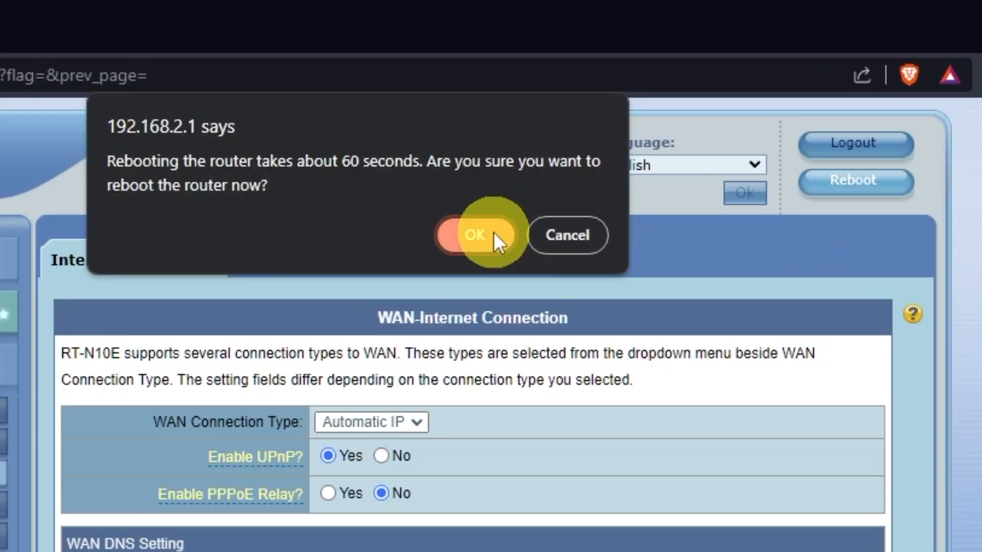
pyautogui.click(493, 233)
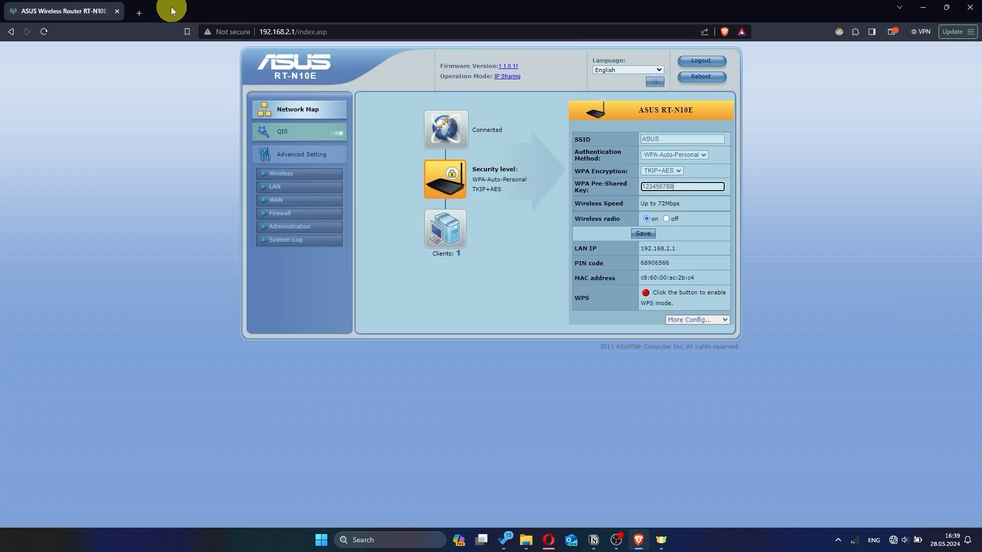
pyautogui.click(139, 13)
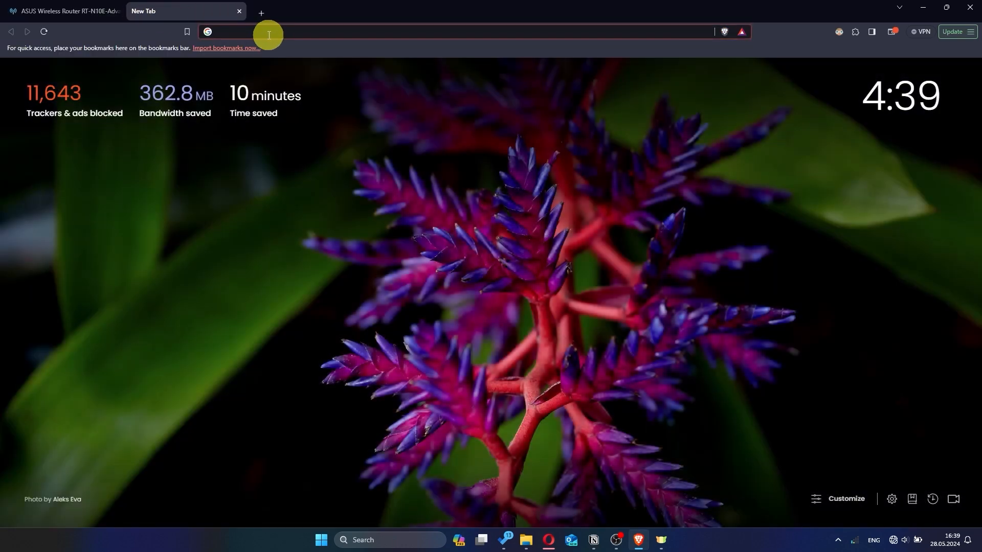